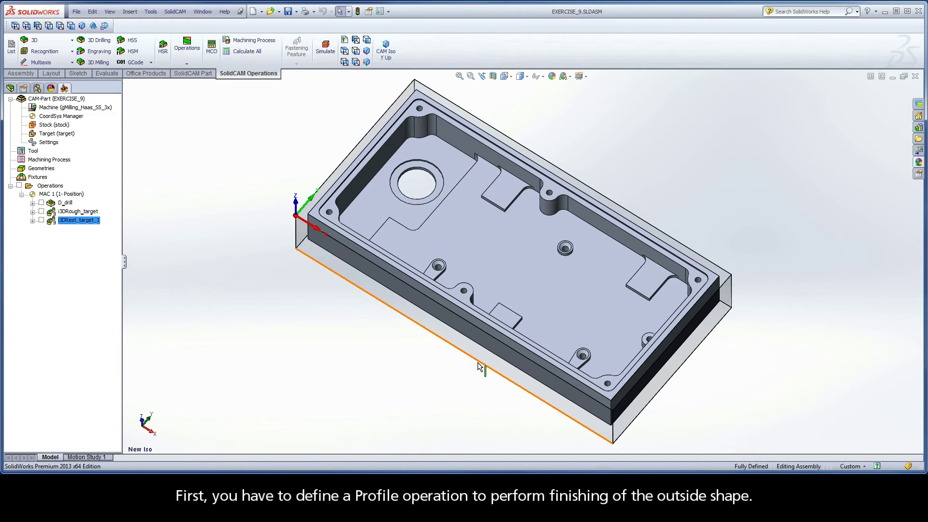
Step: Add a Profile milling operation under the CAM-Part's Operations
right_click(55, 188)
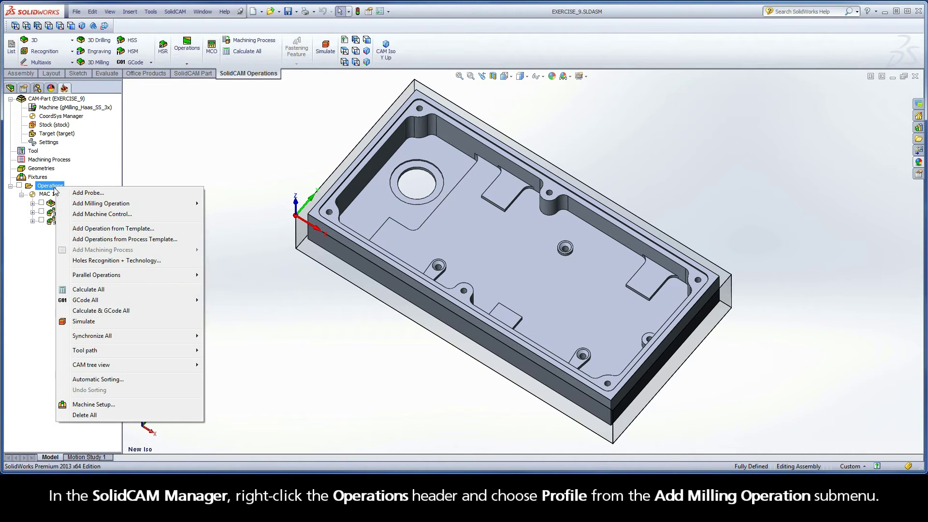
mouse_move(174, 205)
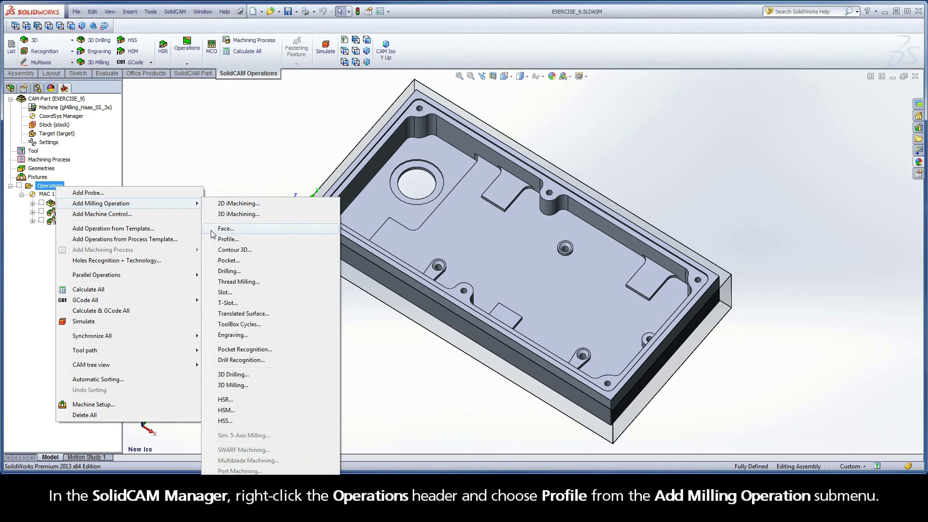
left_click(239, 240)
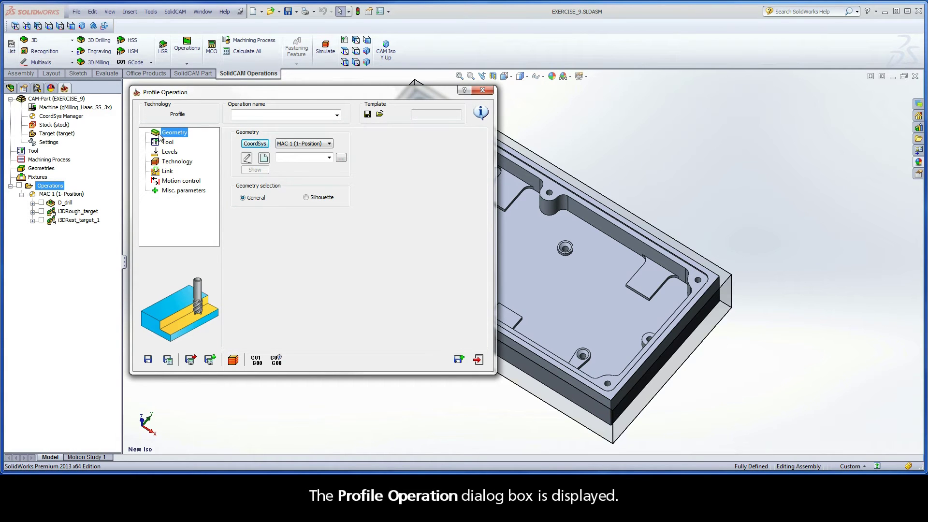
Step: Define a new contour geometry by picking the target model's bottom outer edge and closing the chain with Auto-constant Z
left_click(264, 158)
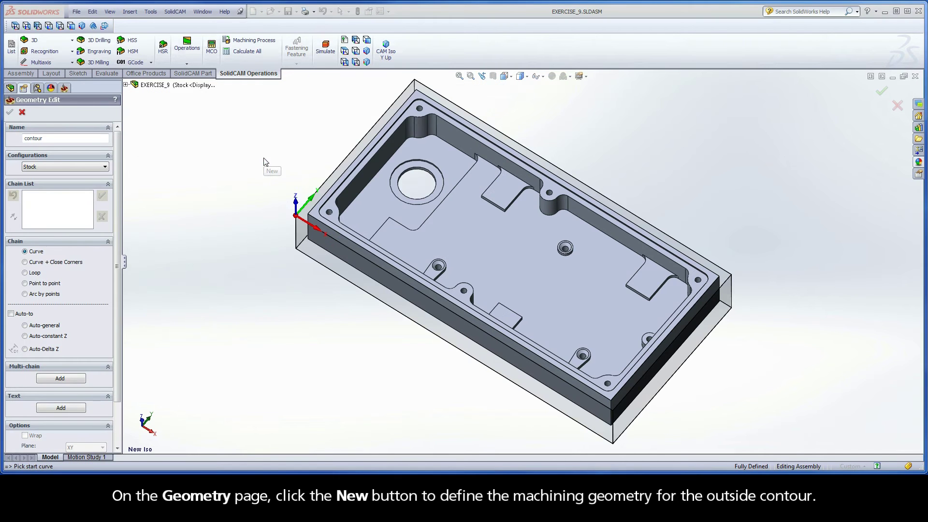
left_click(81, 26)
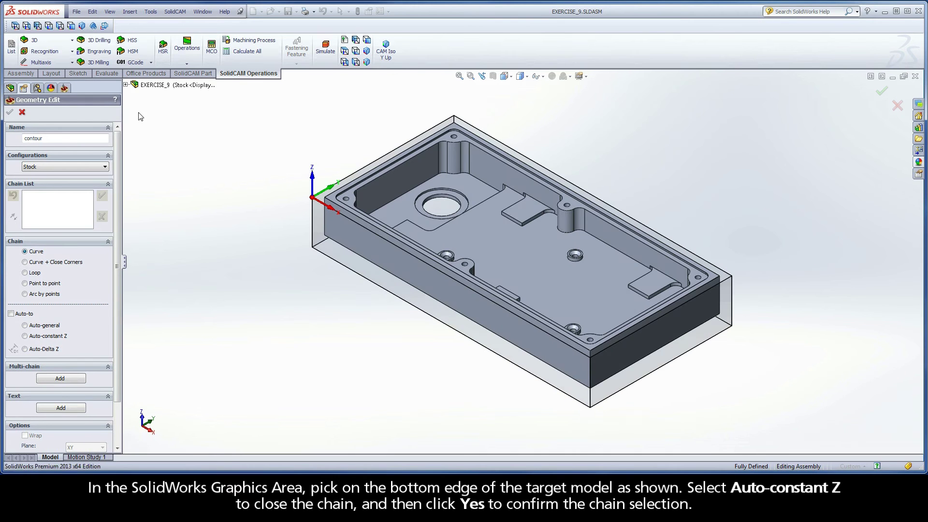
left_click(553, 368)
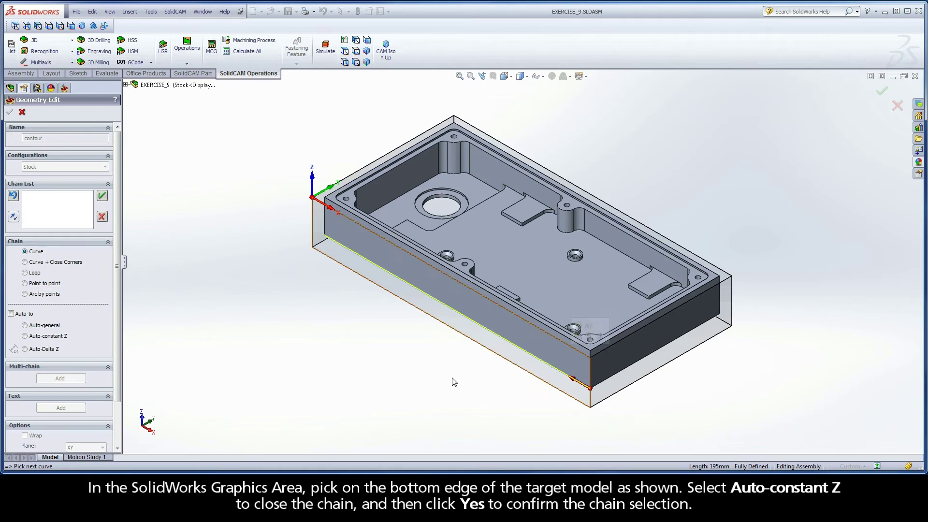
left_click(24, 336)
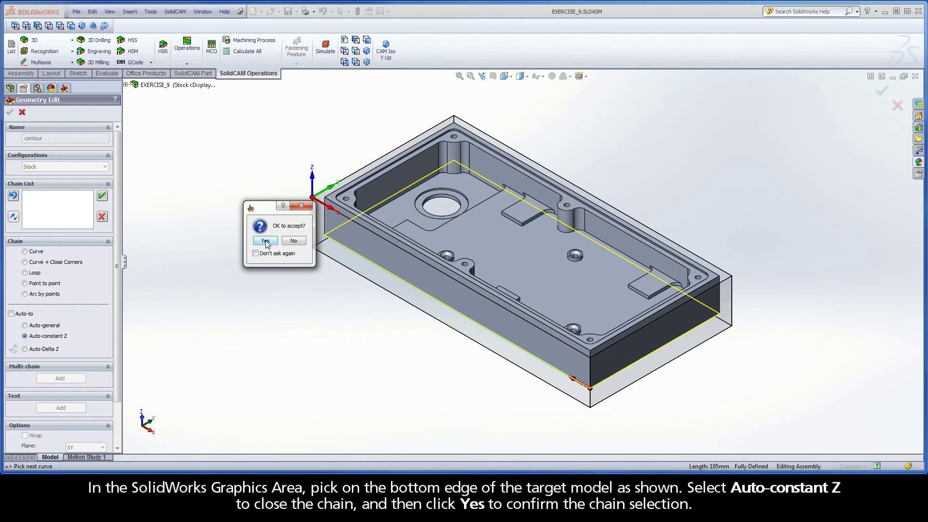
left_click(266, 242)
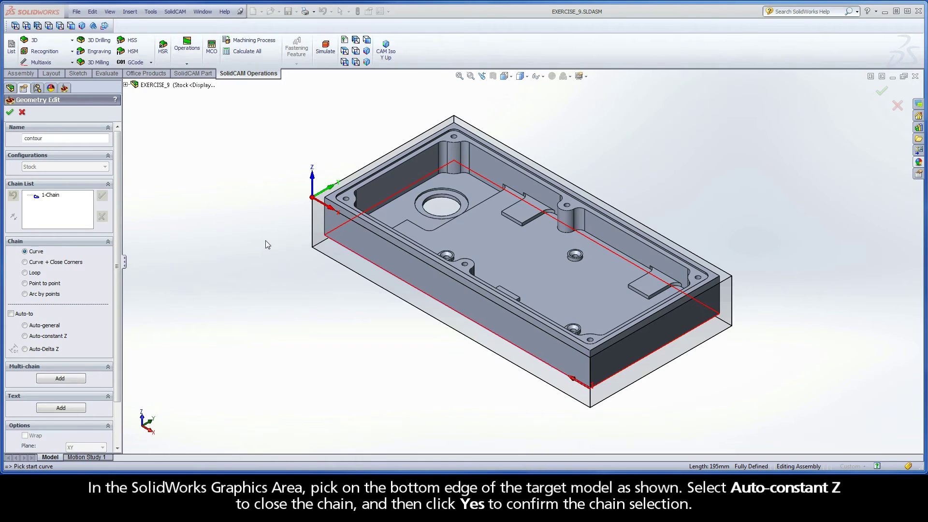
left_click(10, 114)
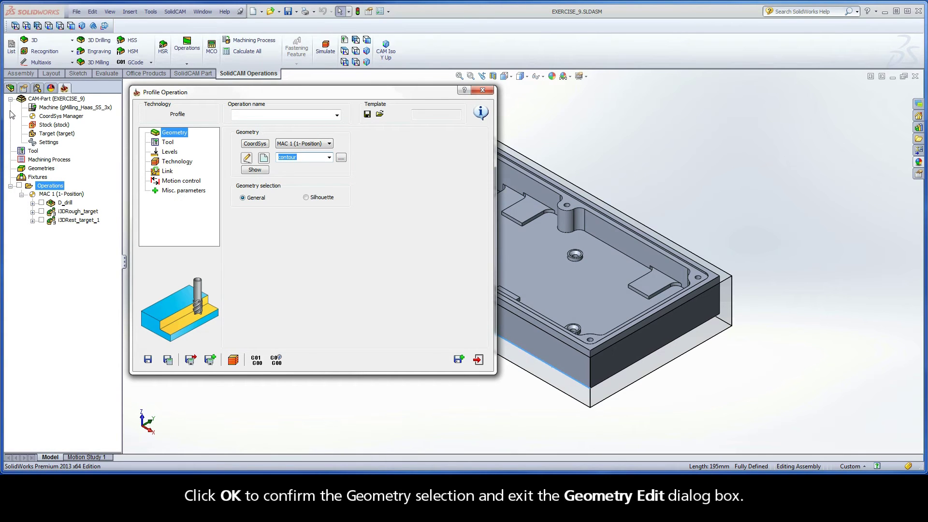
Step: Choose tool number 3, the 6 mm end mill, from the part tool table for the profile operation
left_click(167, 143)
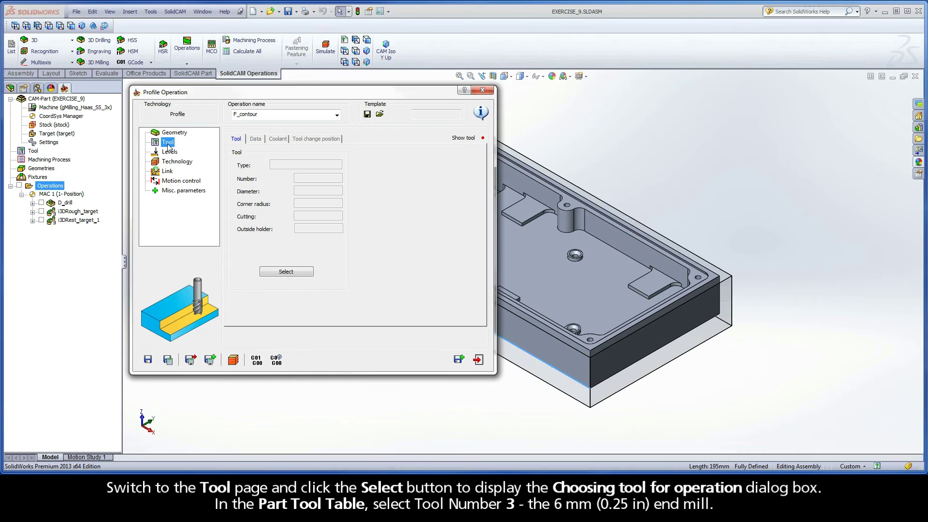
left_click(286, 272)
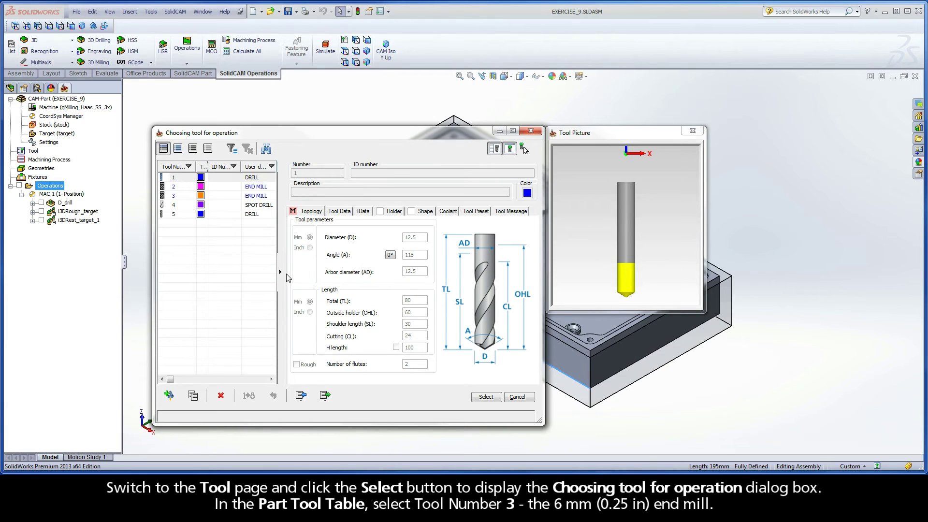
left_click(181, 197)
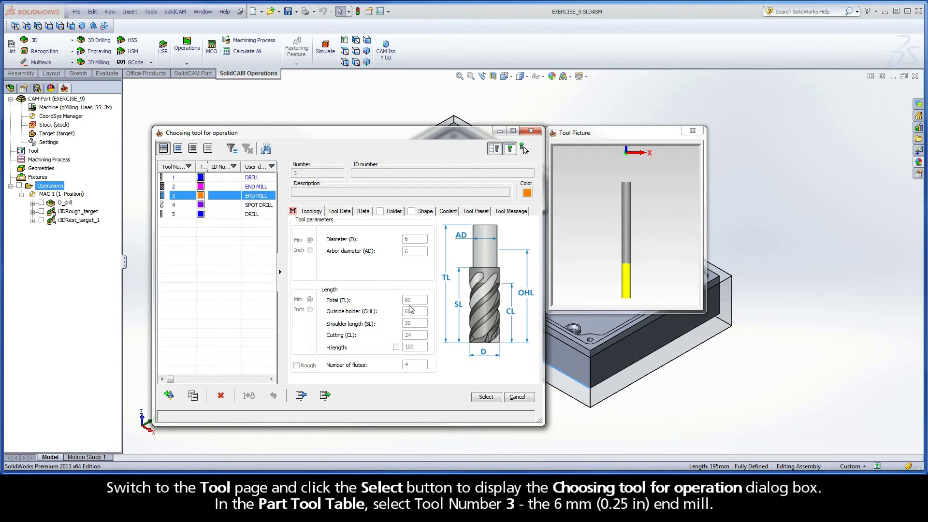
left_click(487, 398)
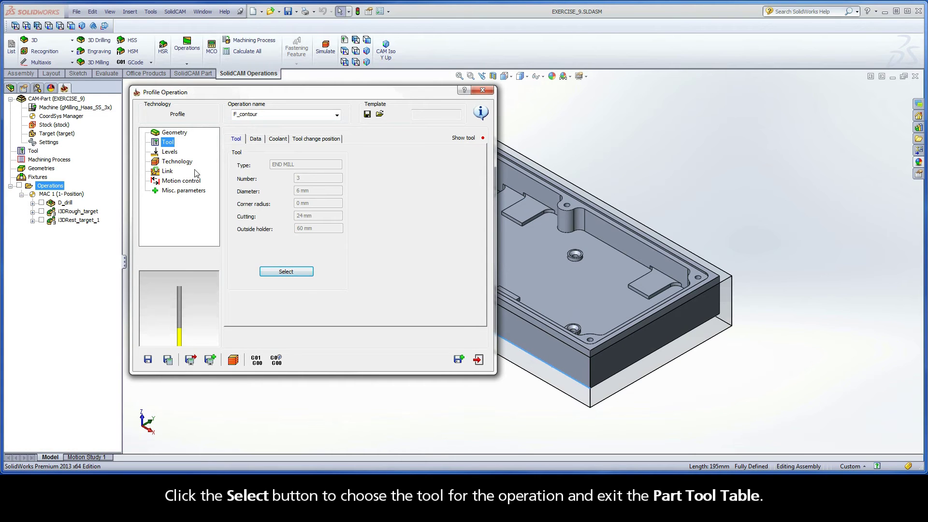
Step: Define the upper level from the stock's top face and the profile depth from the target model's bottom corner
left_click(170, 153)
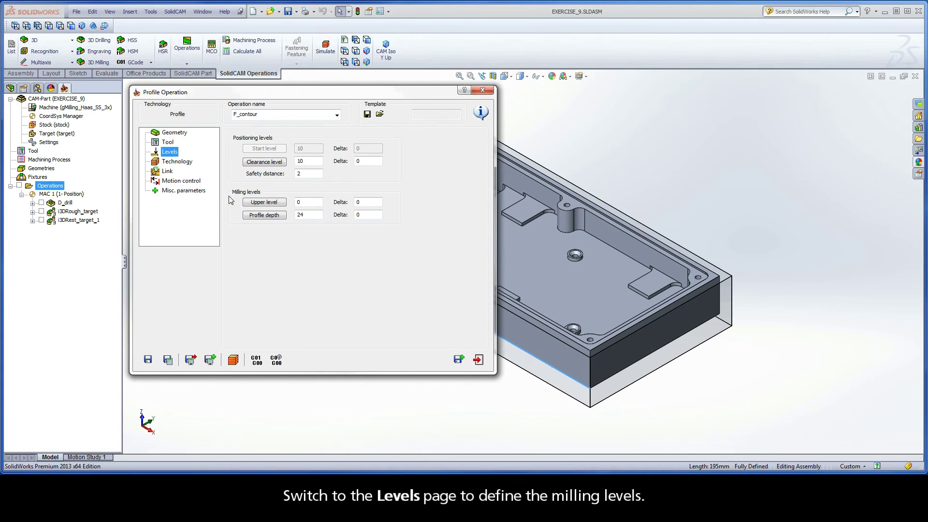
left_click(265, 203)
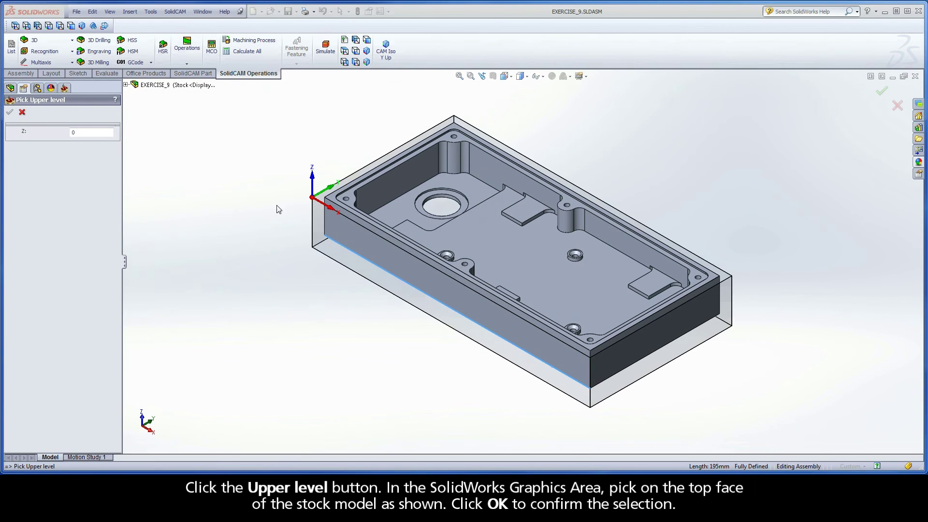
left_click(321, 200)
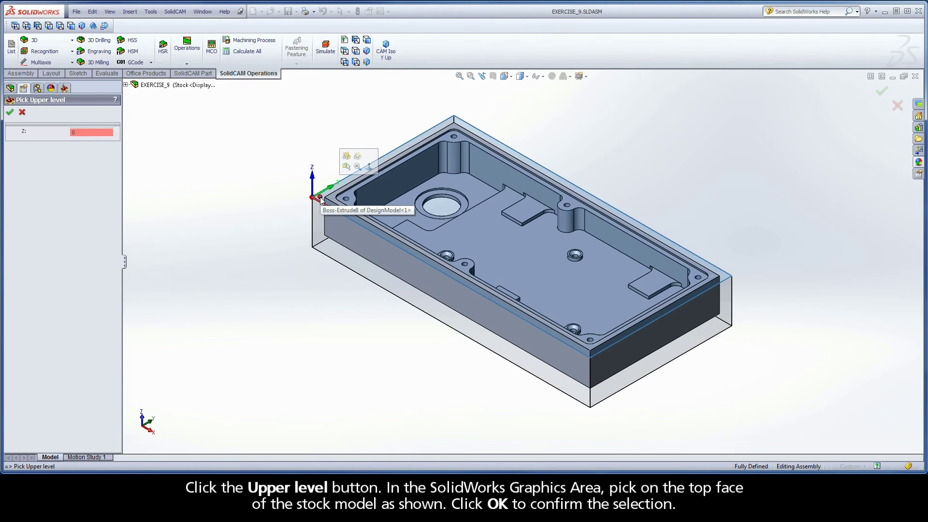
left_click(9, 112)
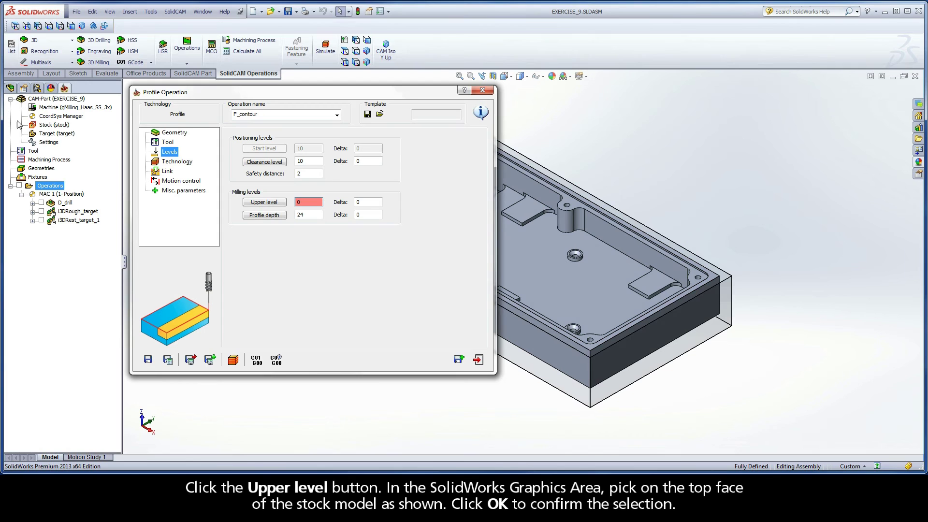
left_click(264, 216)
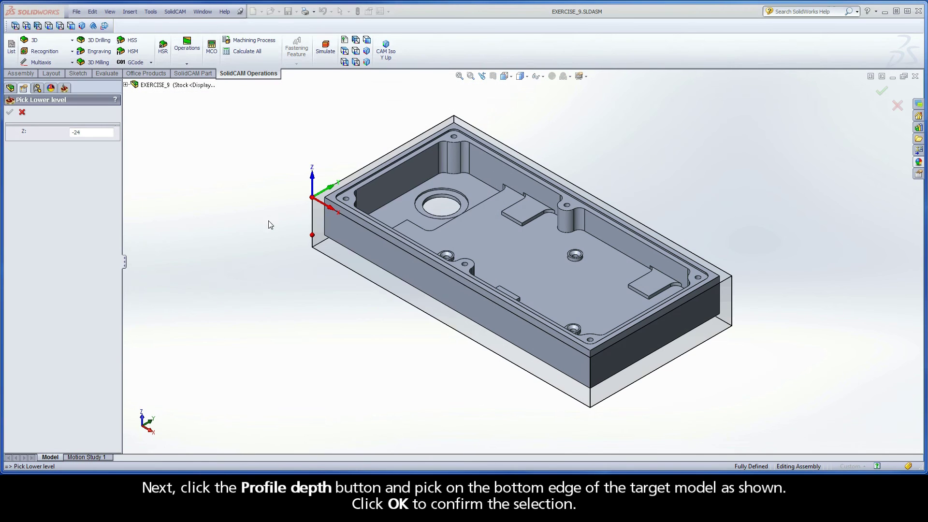
left_click(322, 238)
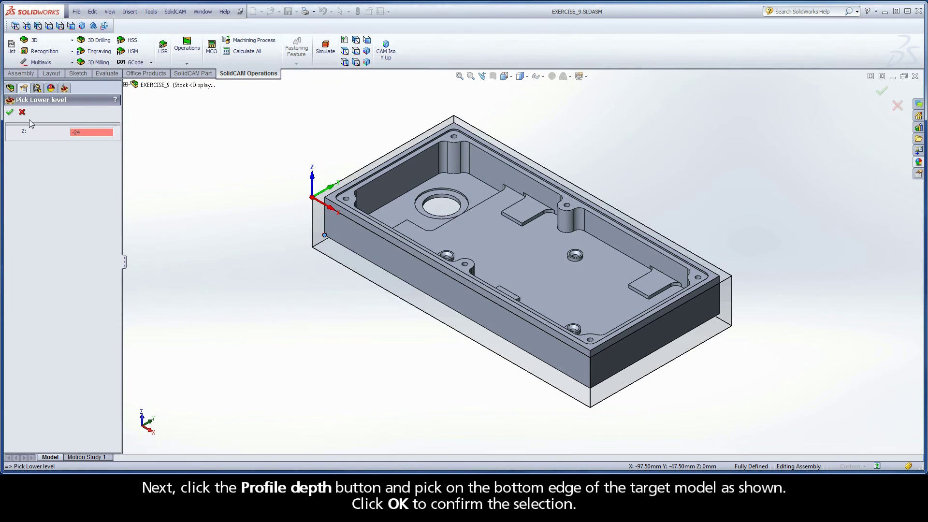
left_click(10, 113)
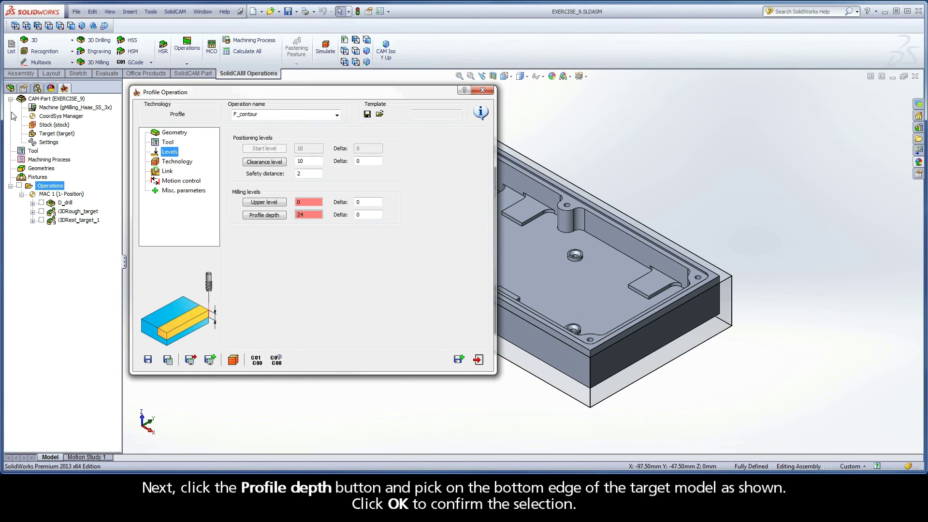
Step: Keep a single finish pass, and set an Arc lead-in of 3 mm radius with the lead-out same as the lead-in
left_click(176, 162)
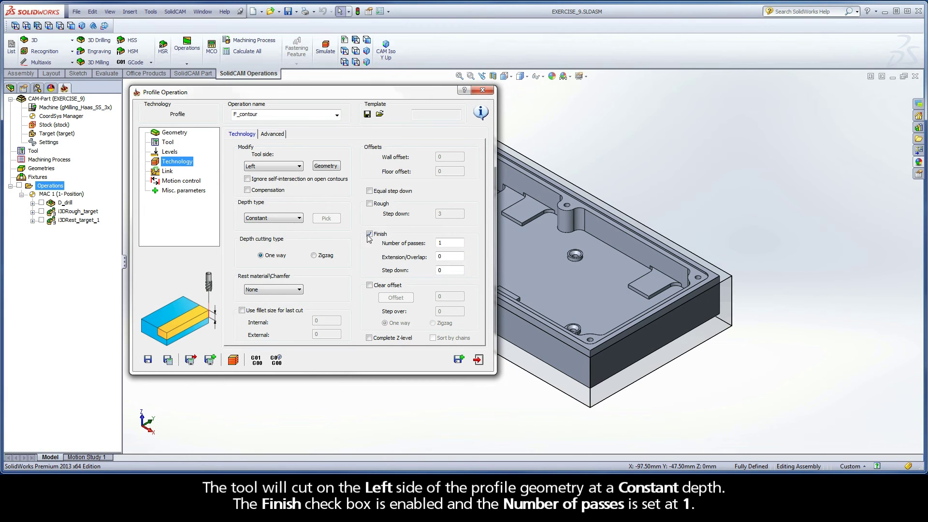
key("Tab")
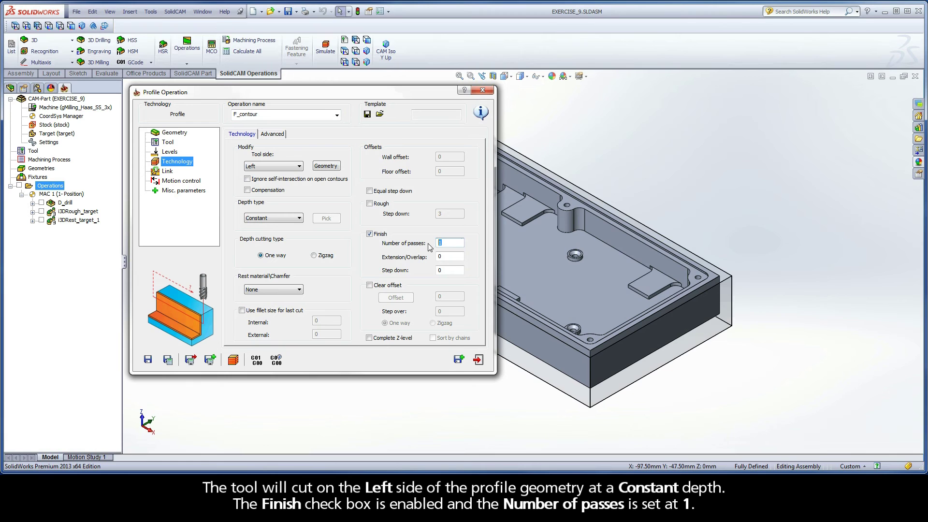
left_click(167, 171)
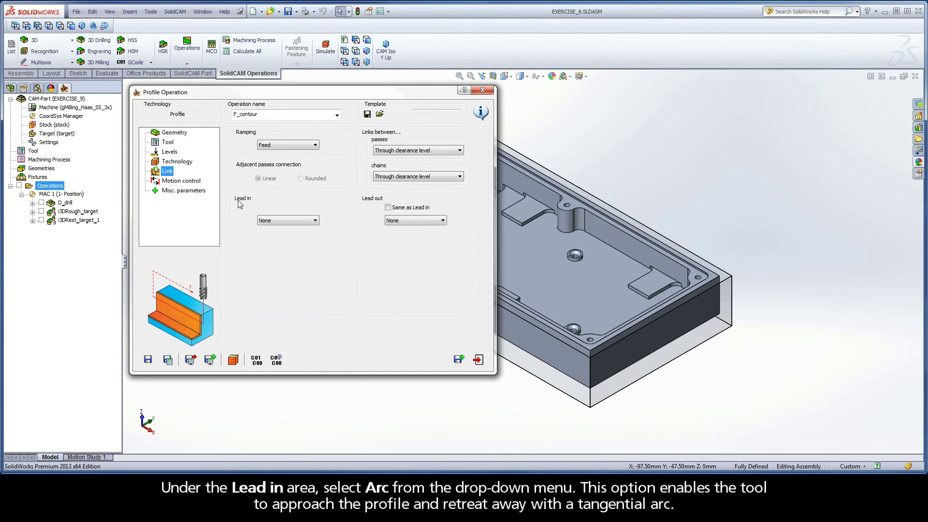
left_click(275, 220)
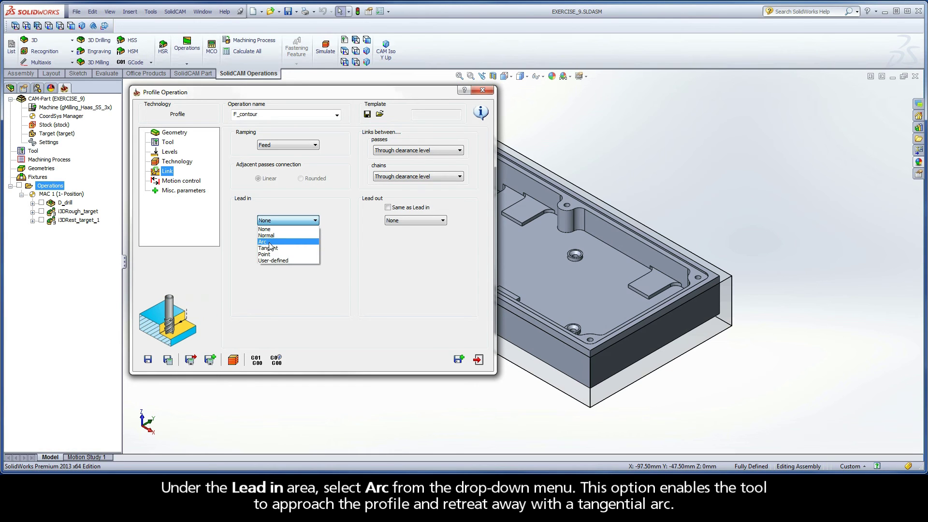
left_click(271, 242)
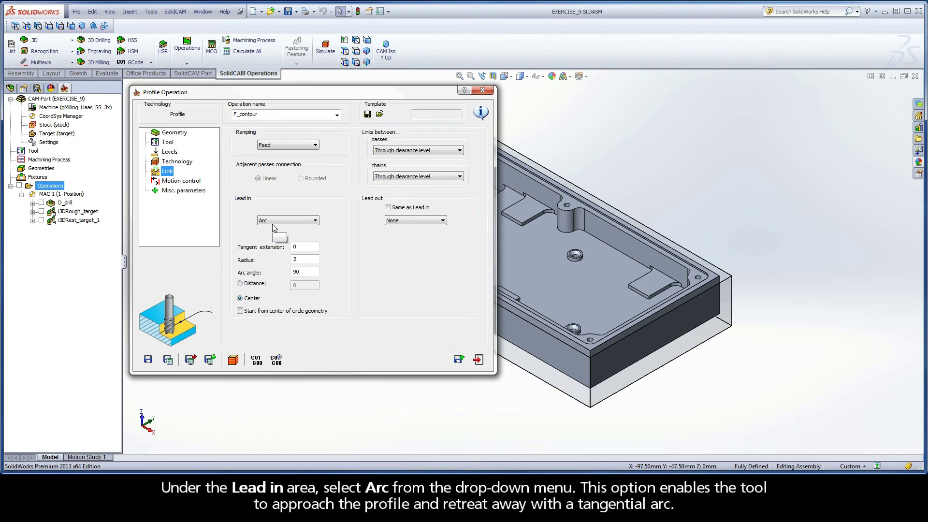
double_click(306, 260)
type("3")
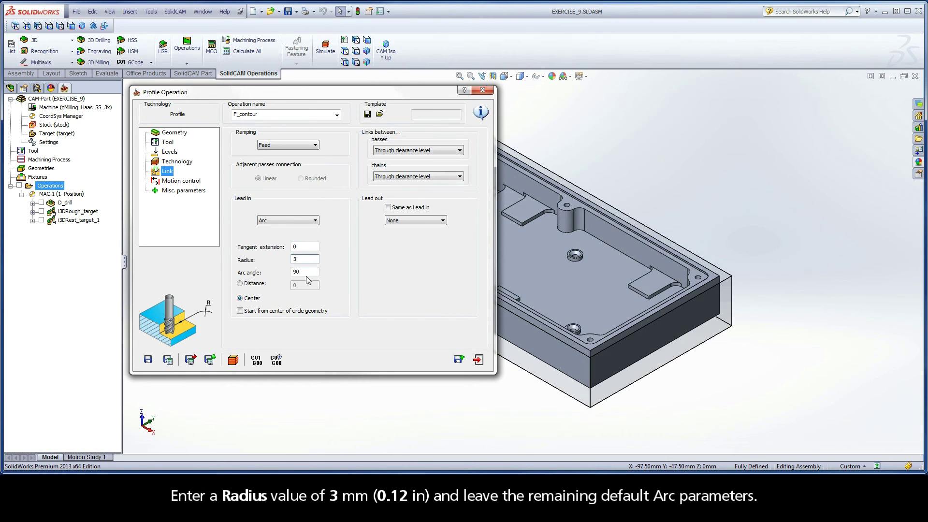
left_click(389, 208)
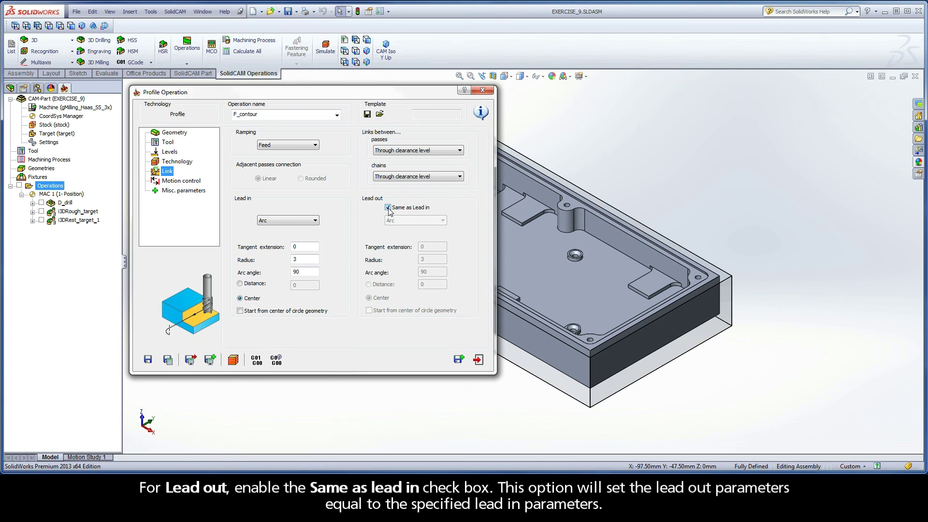
Step: Save and calculate the profile operation, and play its SolidVerify simulation at the slowest speed before closing the operation
left_click(170, 364)
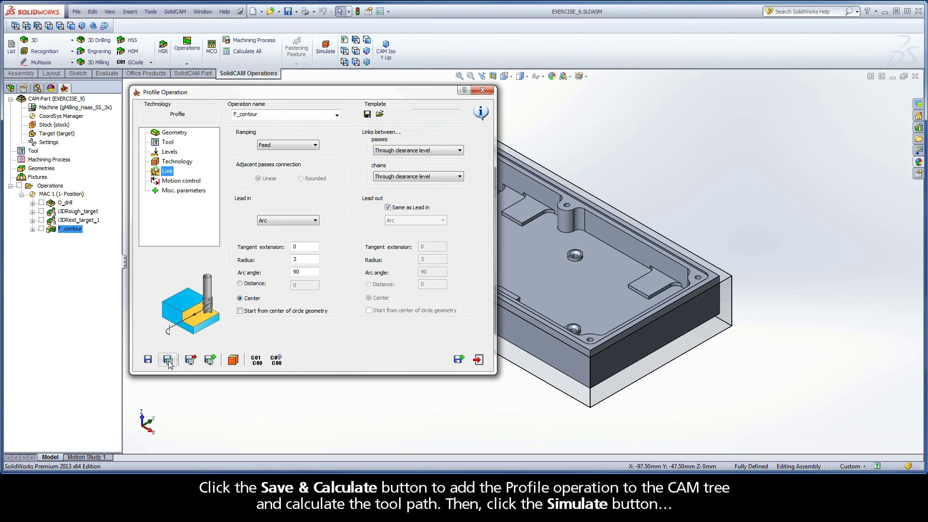
left_click(233, 361)
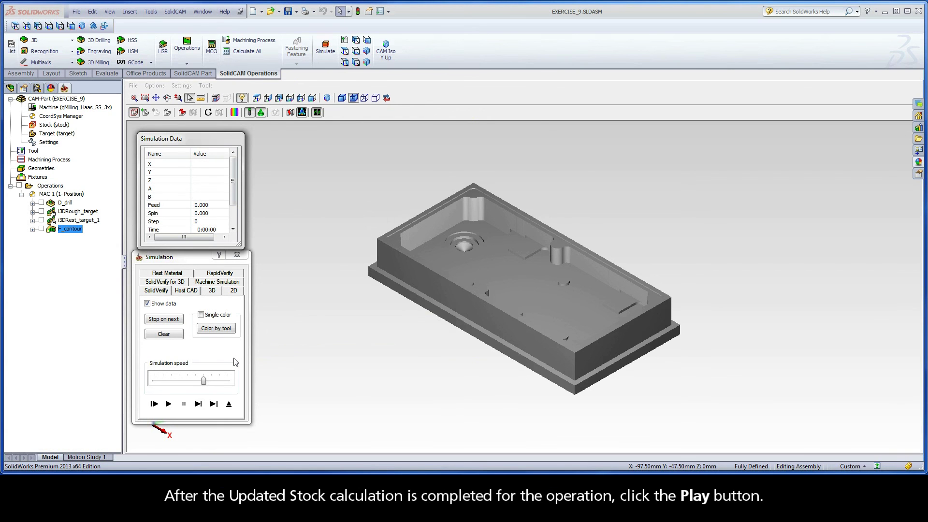
left_click_drag(205, 382, 155, 381)
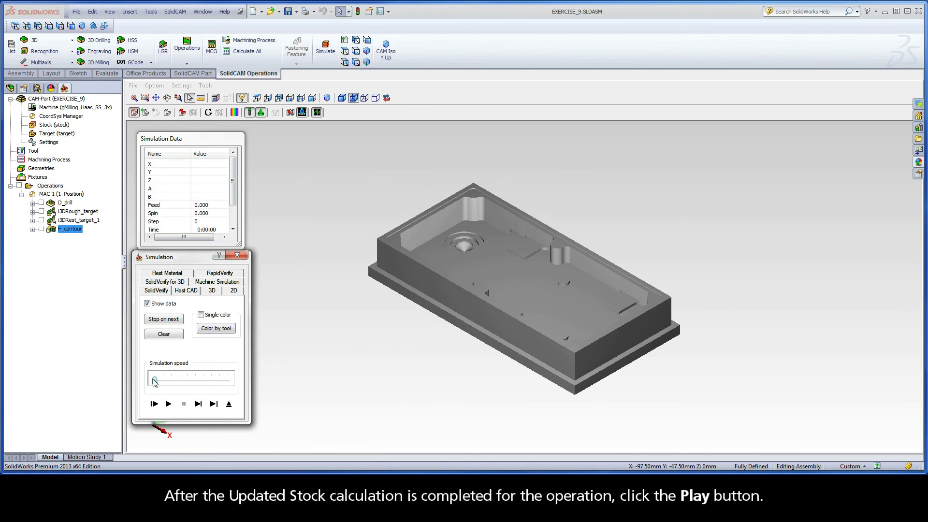
left_click(169, 406)
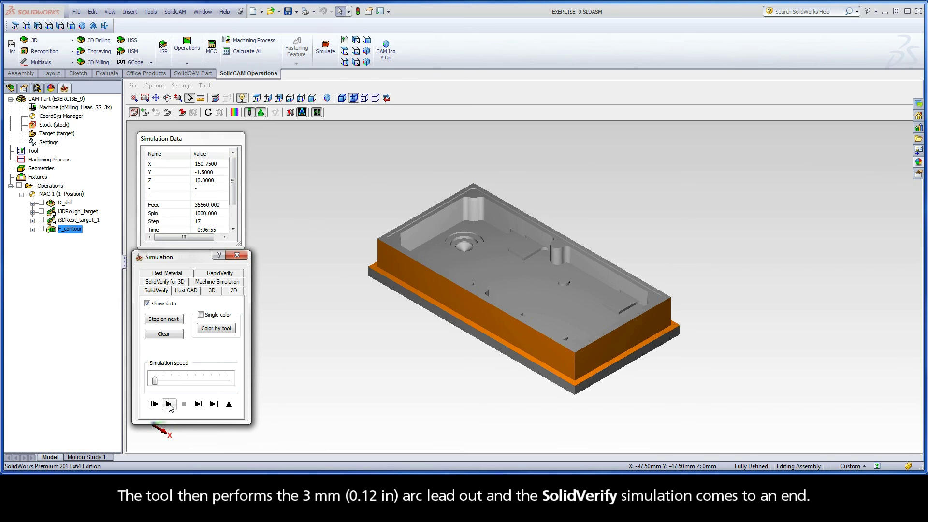
left_click(229, 406)
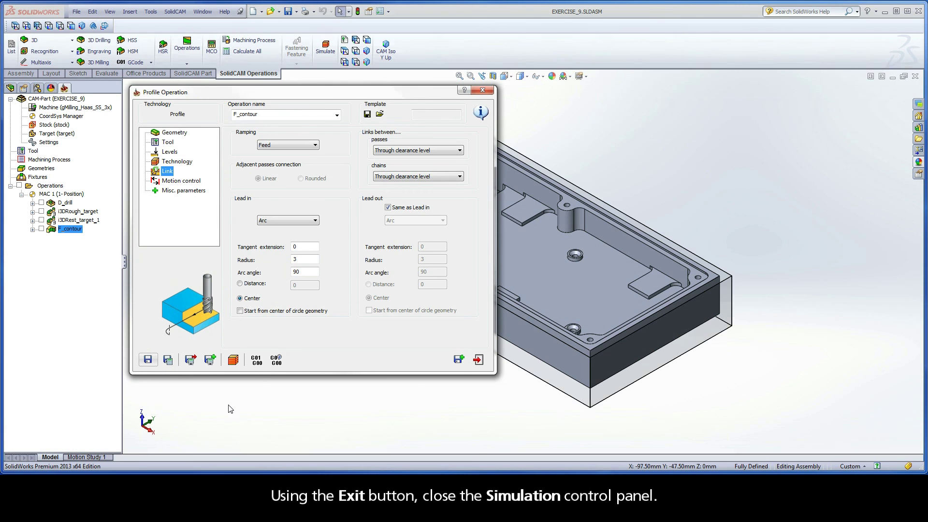
left_click(479, 361)
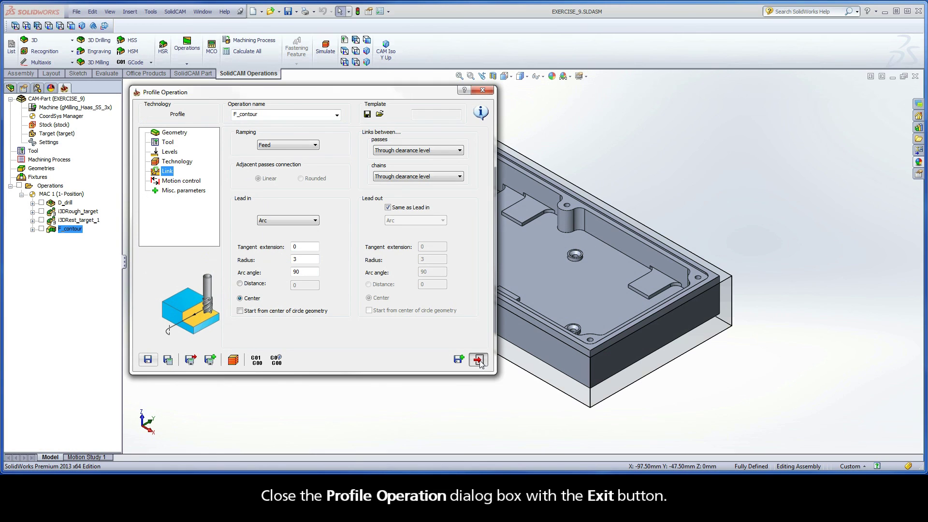